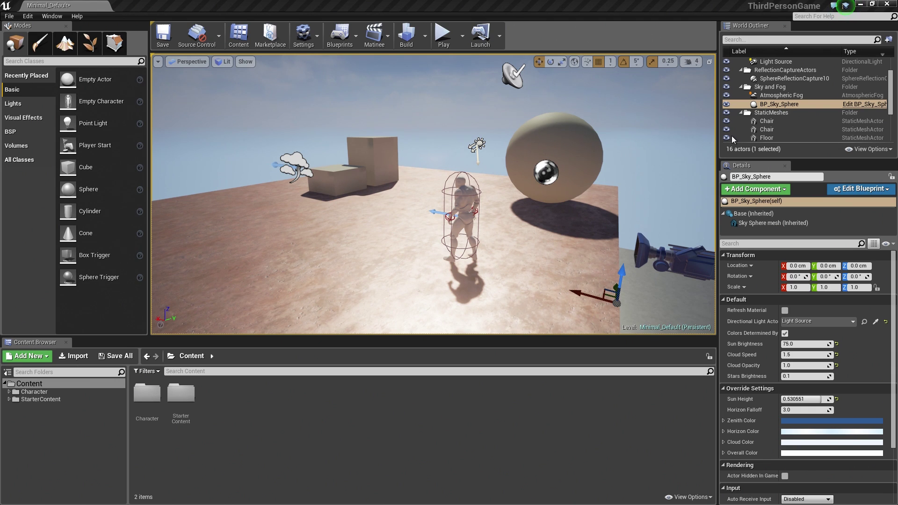
Step: Start Play mode, capture the mouse, and walk the mannequin toward the boxes
click(442, 40)
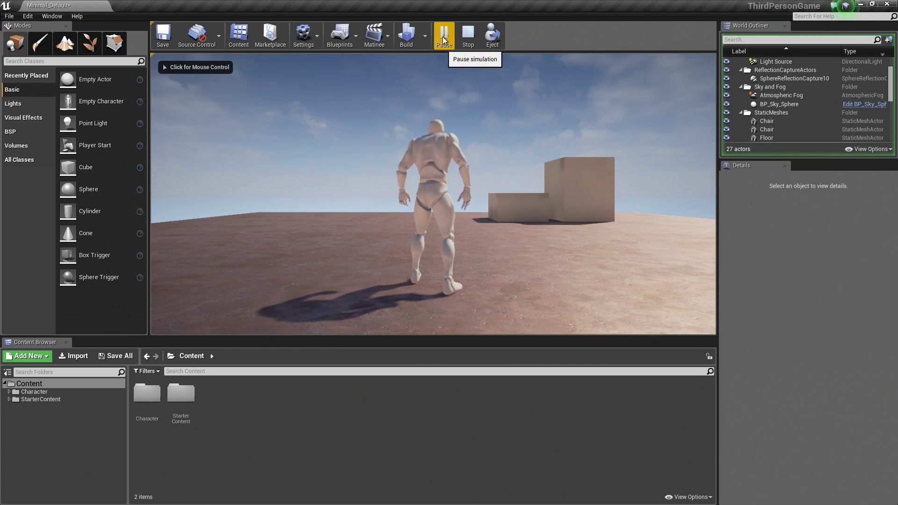
click(433, 194)
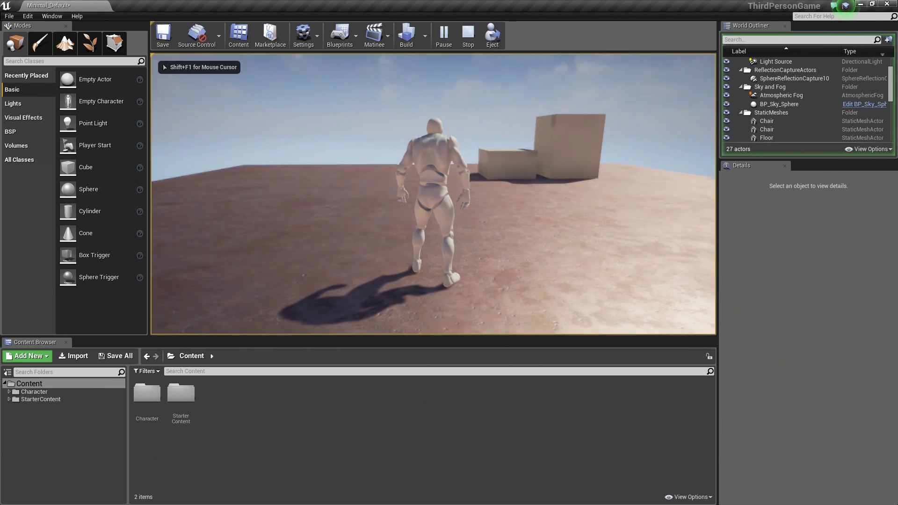
key(w)
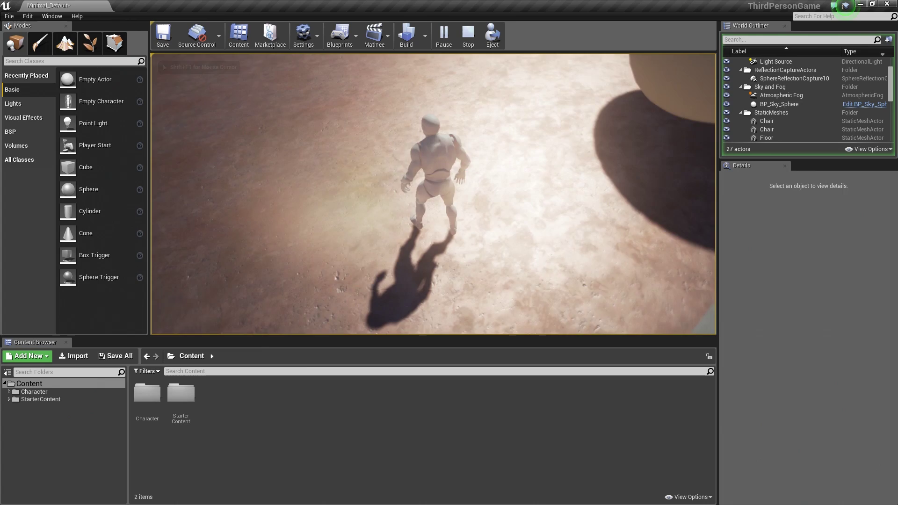
key(w)
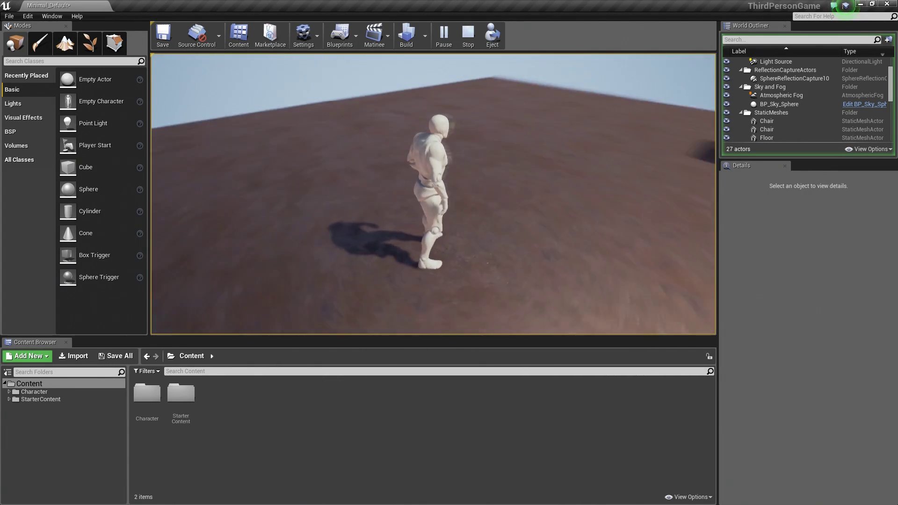
key(w)
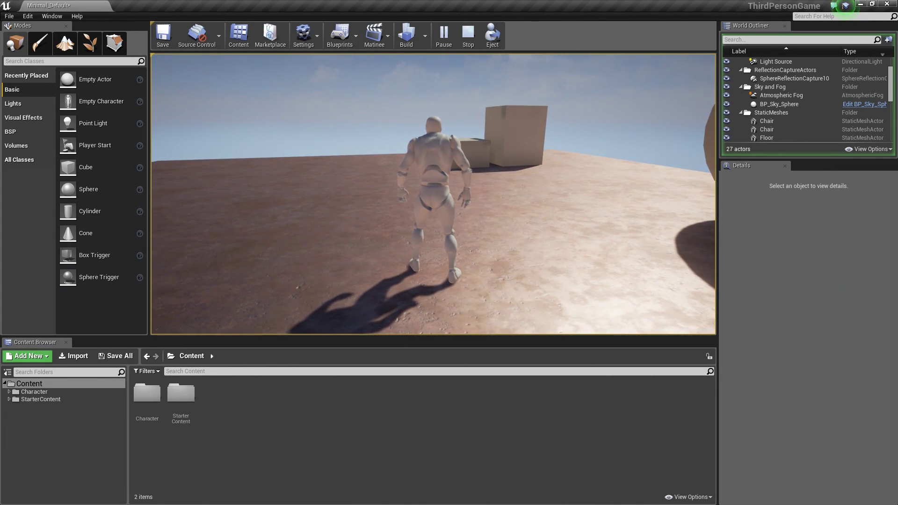
key(w)
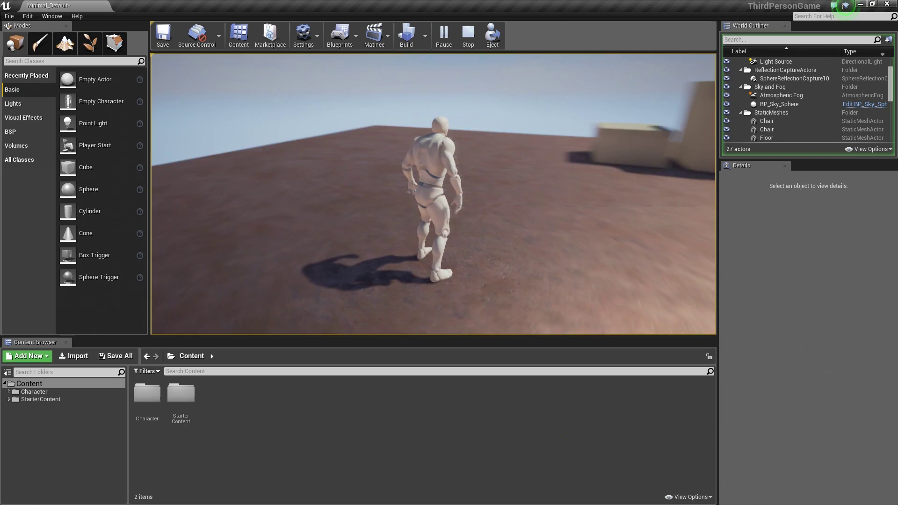
Step: Run the mannequin back, forward, leftward and away across the floor
key(s)
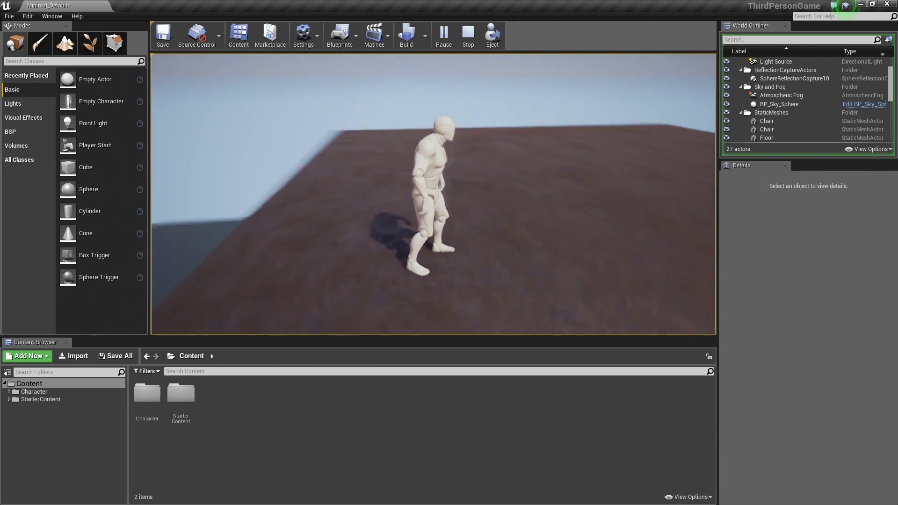
key(w)
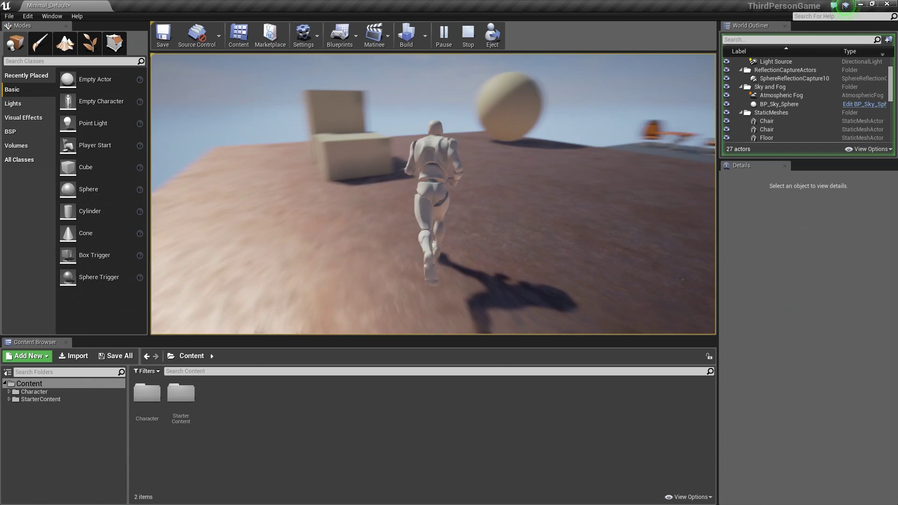
key(a)
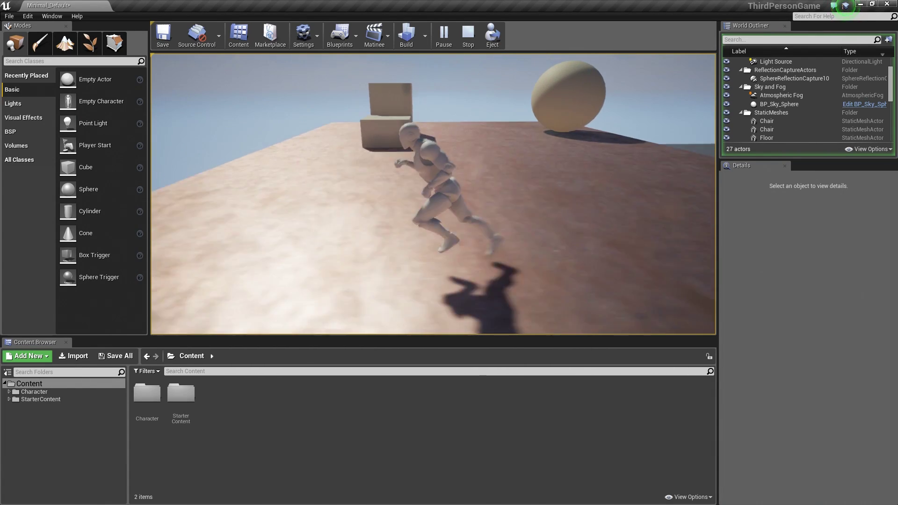
key(w)
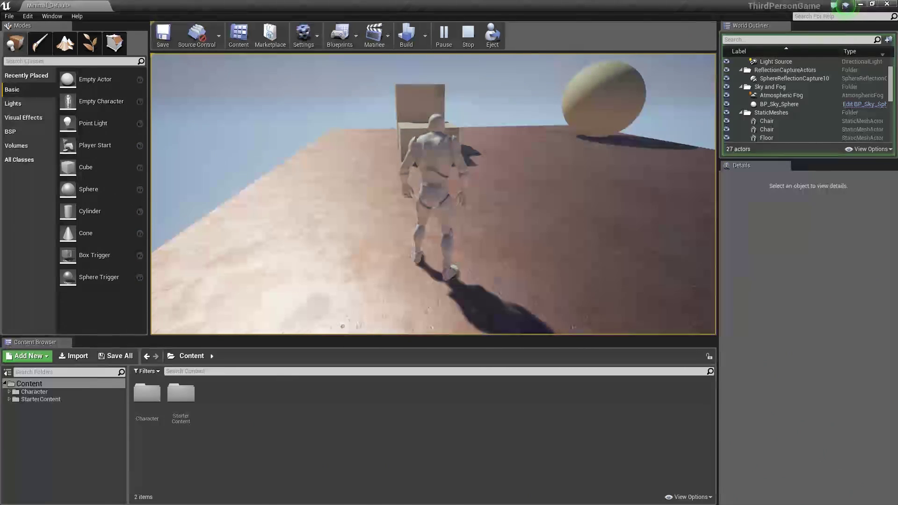
key(w)
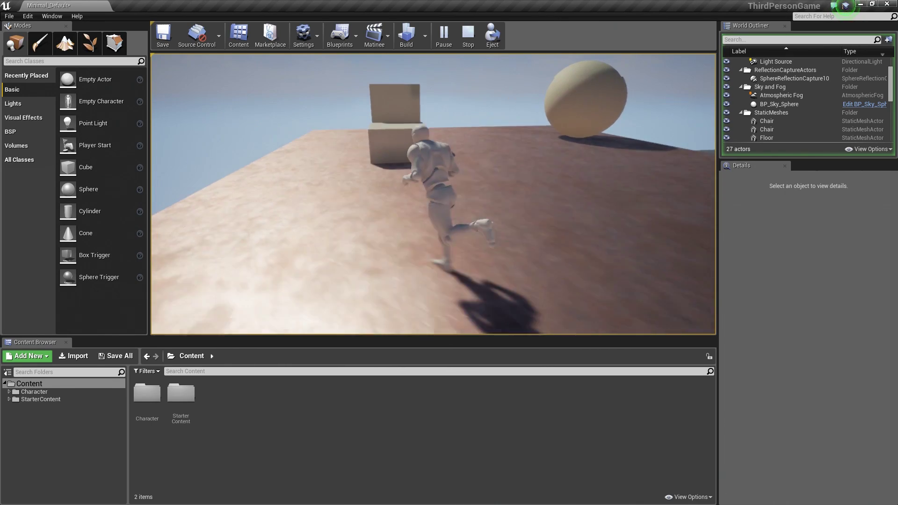
Step: Jump onto the box and the upper box, then jump off and run left
key(space)
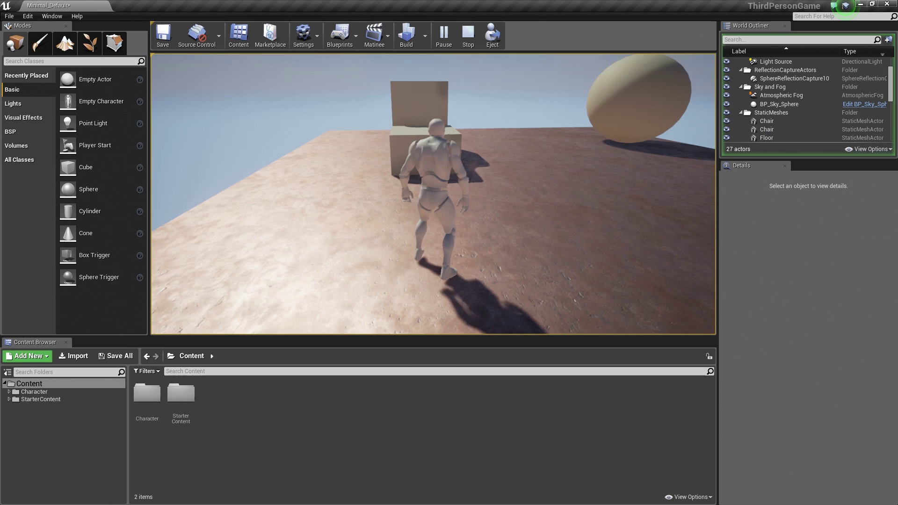
key(space)
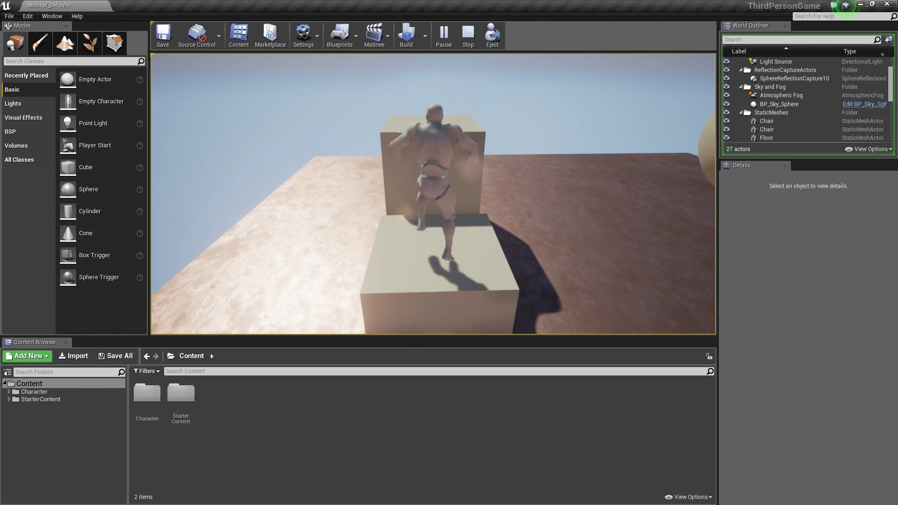
key(space)
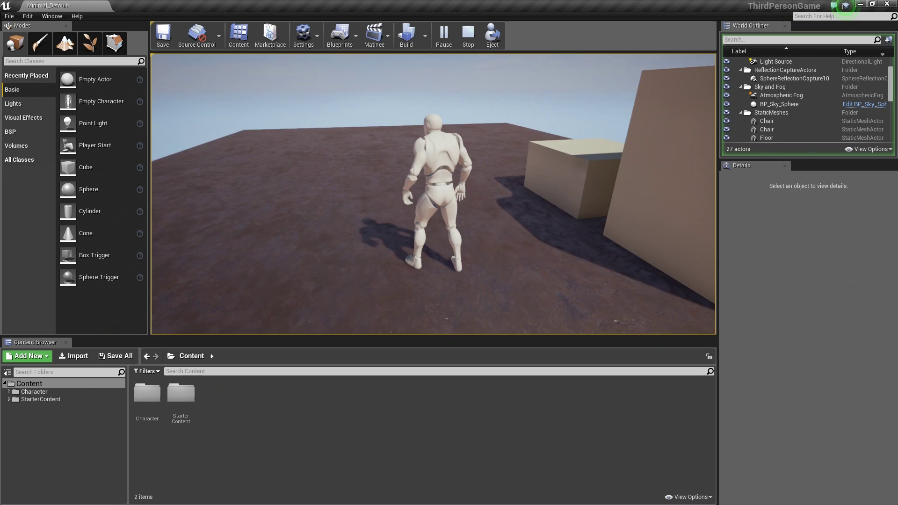
key(a)
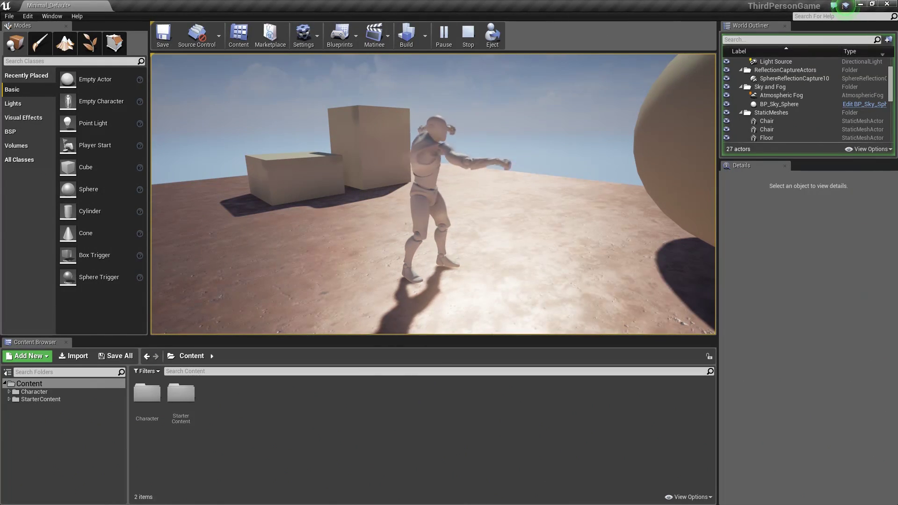
Step: Run the mannequin forward toward the sphere onto open floor
key(w)
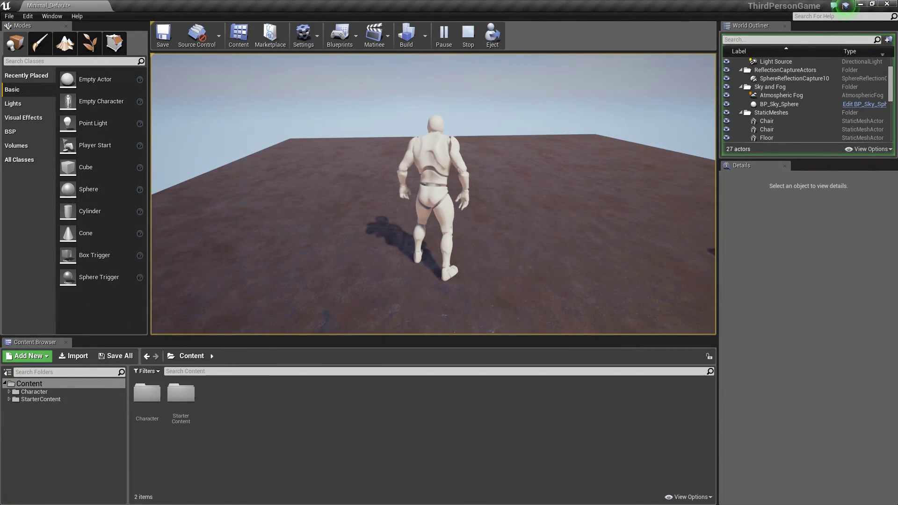
key(shift+F1)
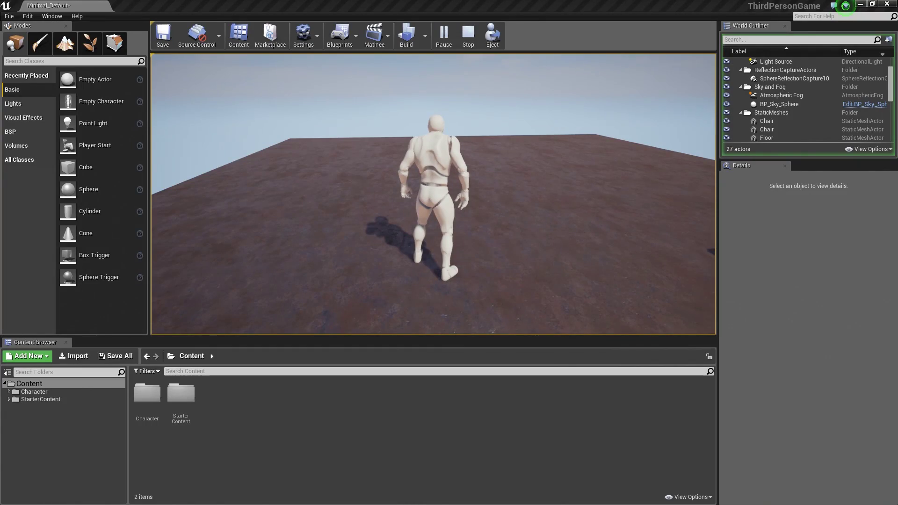
Step: Recapture the mouse, run the mannequin to the stacked boxes and jump up
click(359, 249)
key(w)
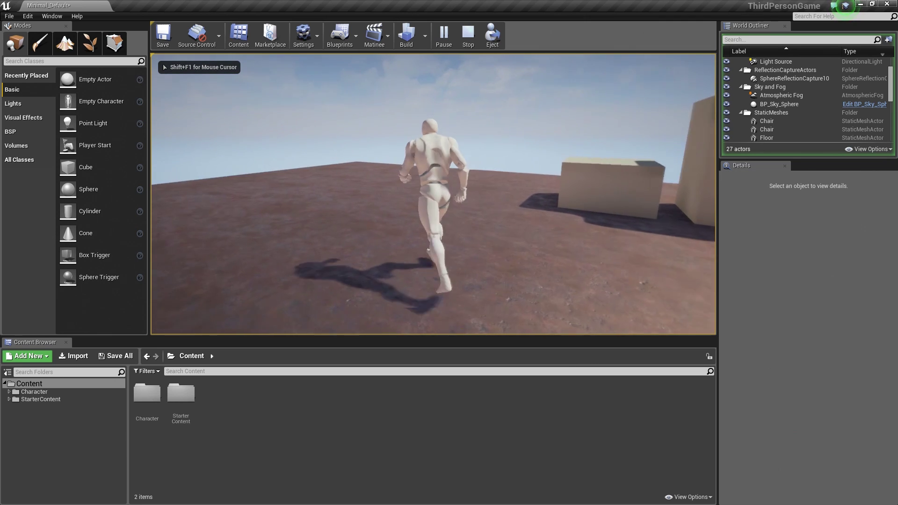
key(space)
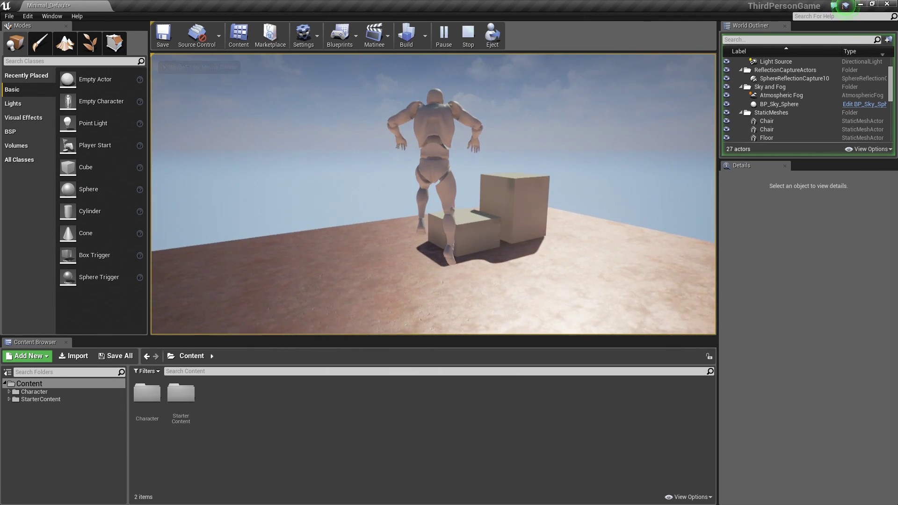